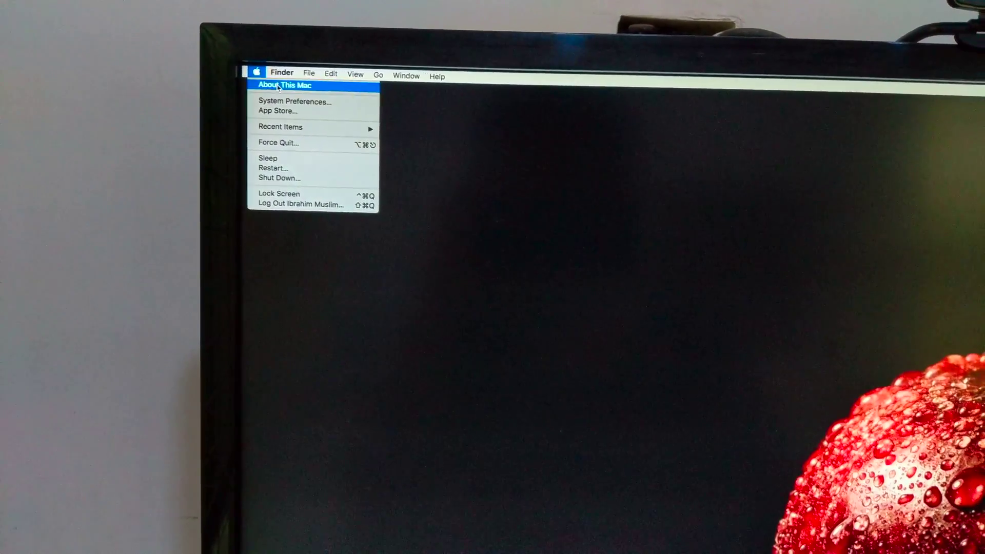
View the About This Mac summary and its full hardware System Report, then close the report.
left_click(278, 86)
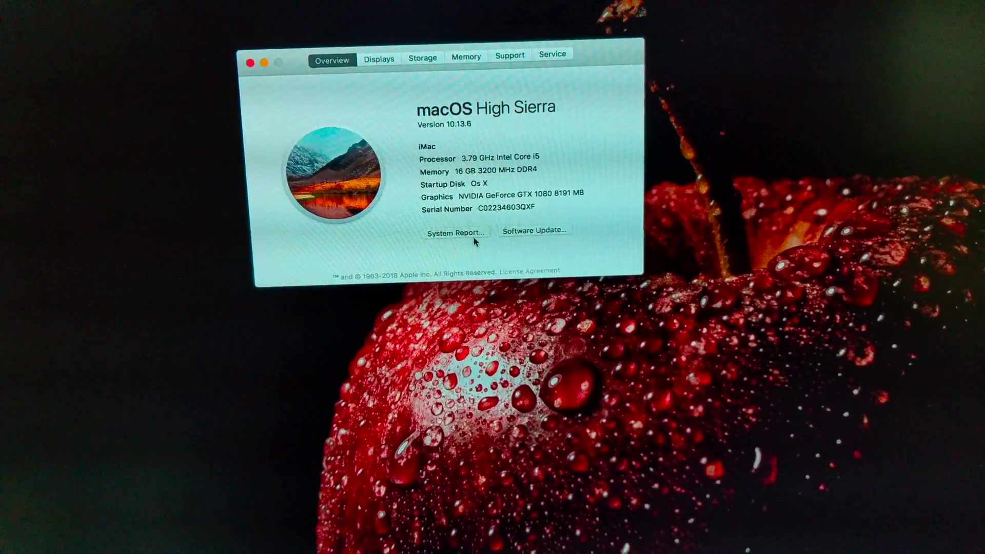
left_click(472, 236)
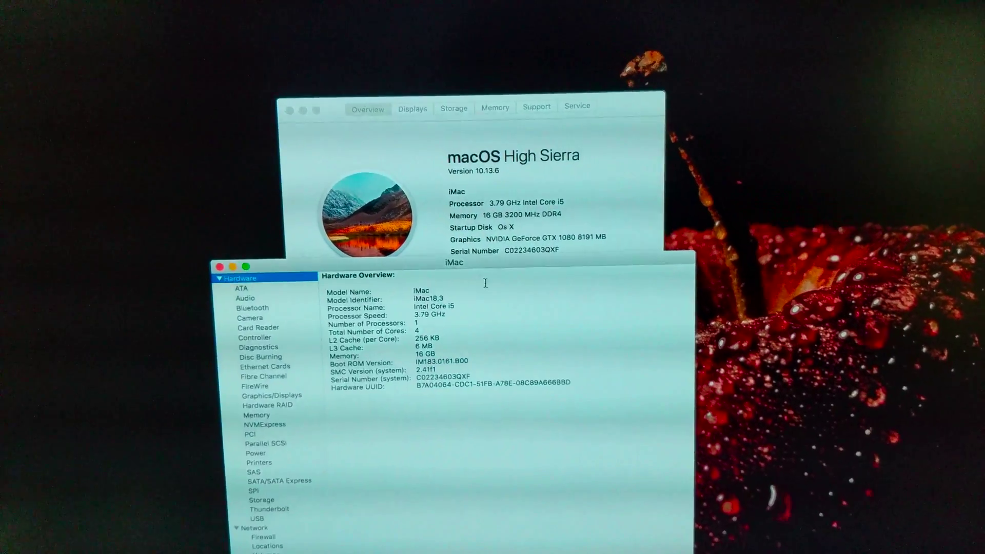
scroll(242, 428, "down", 5)
scroll(236, 423, "up", 5)
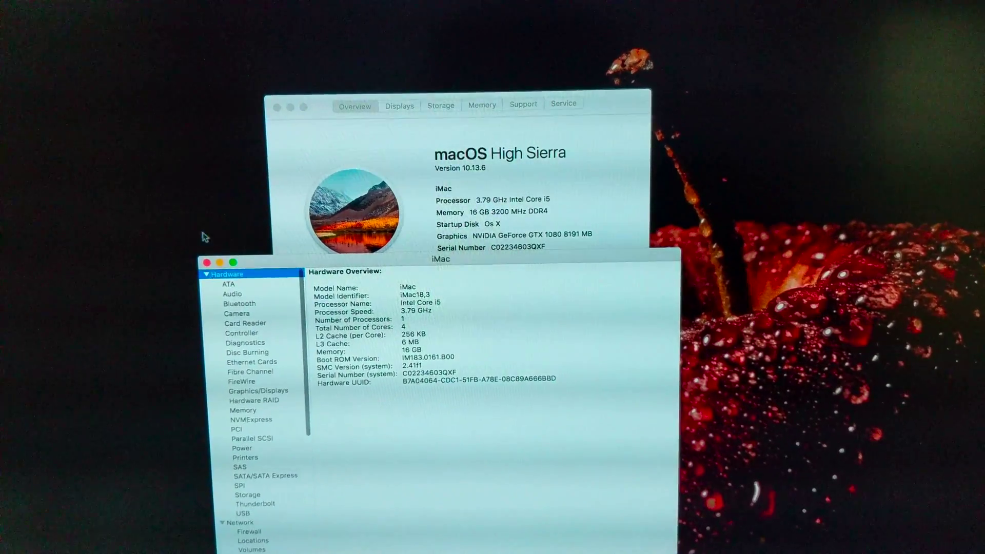
left_click(206, 262)
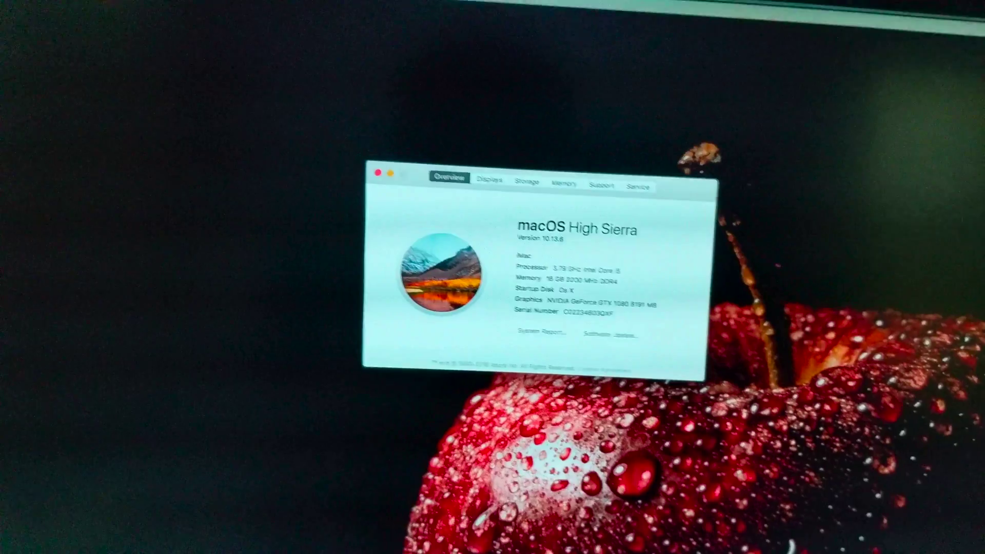
left_click(218, 76)
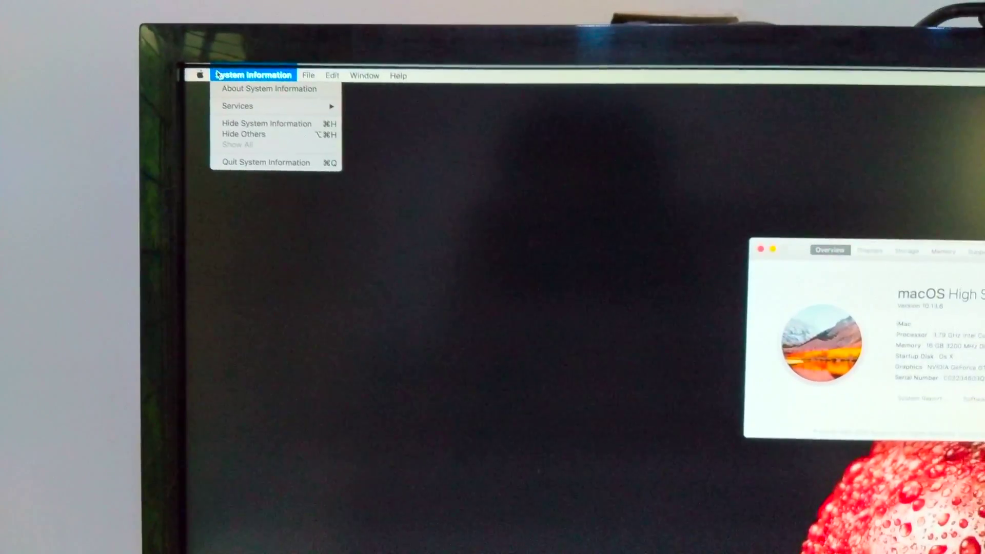
mouse_move(200, 75)
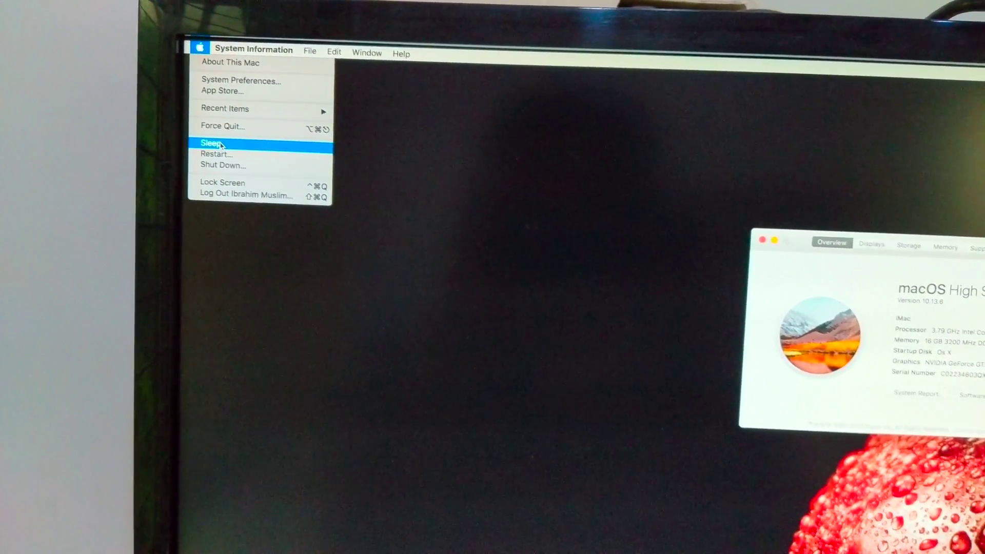
Put the Mac to sleep from the Apple menu and wake it again.
left_click(219, 145)
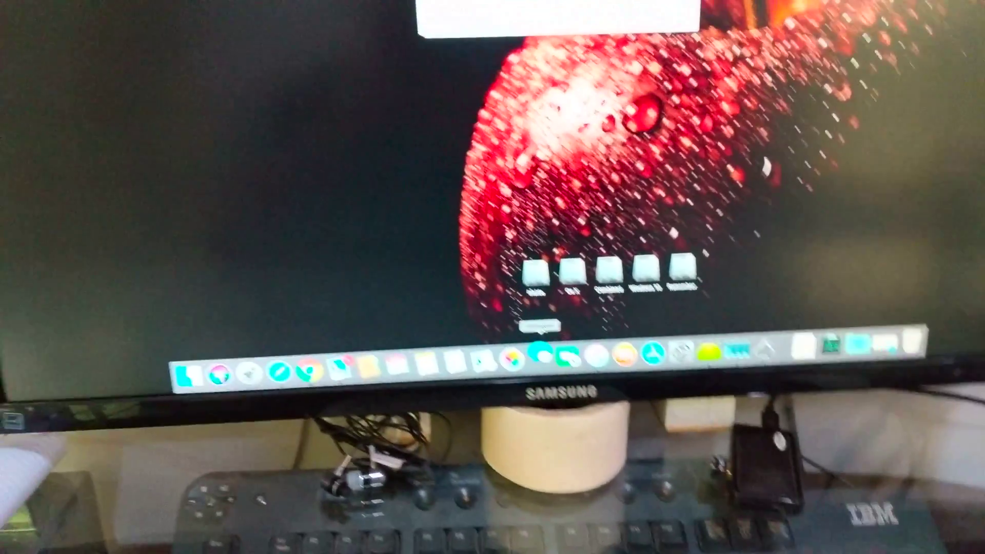
Quit the Messages app that opened from the Dock, leaving the desktop clear.
left_click(541, 349)
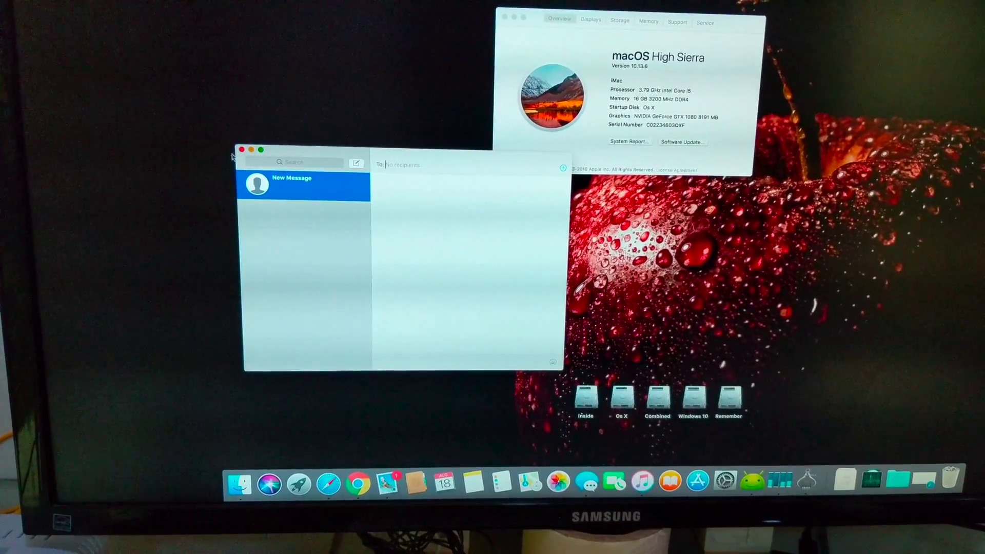
key("super+q")
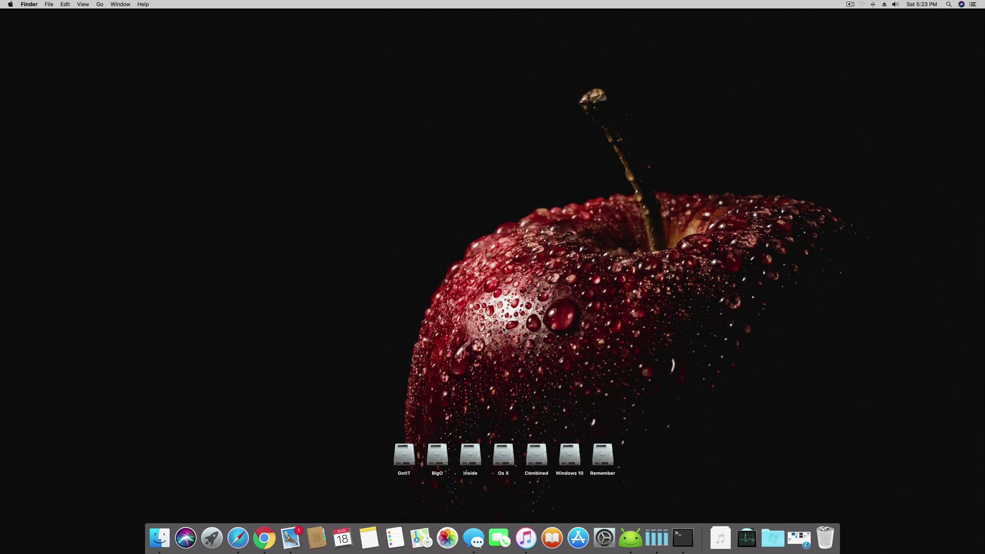
Launch Clover Configurator by searching 'clo' in Spotlight.
key("super+space")
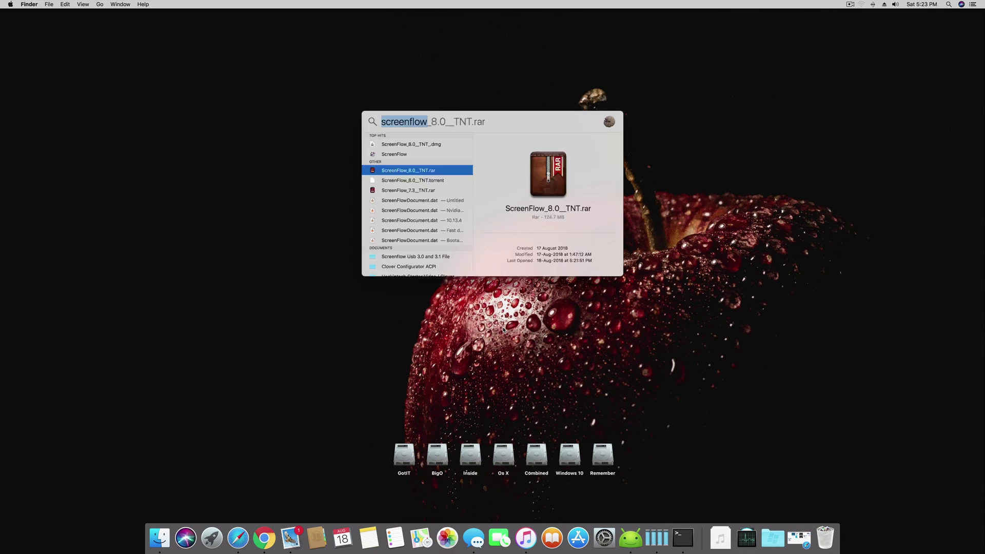
type("clover")
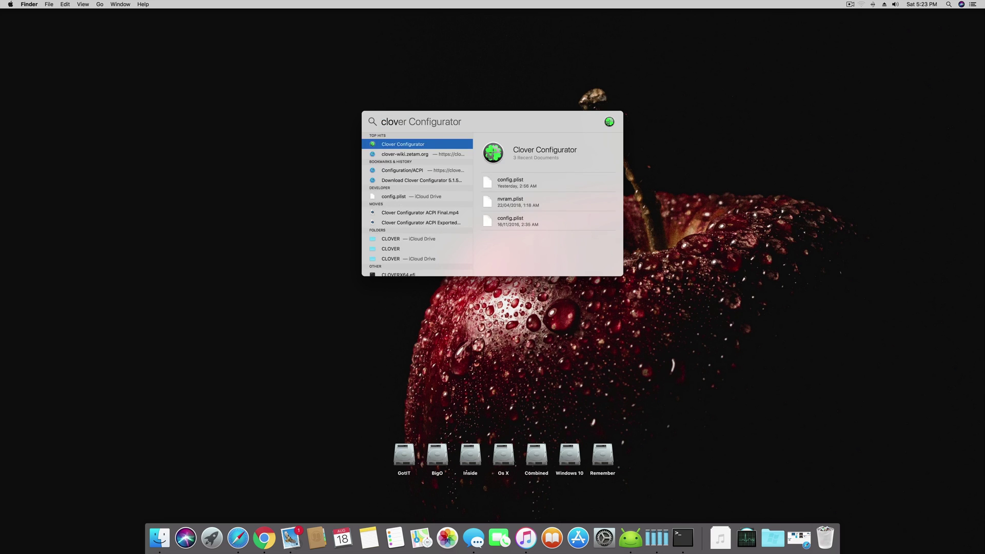
key("Return")
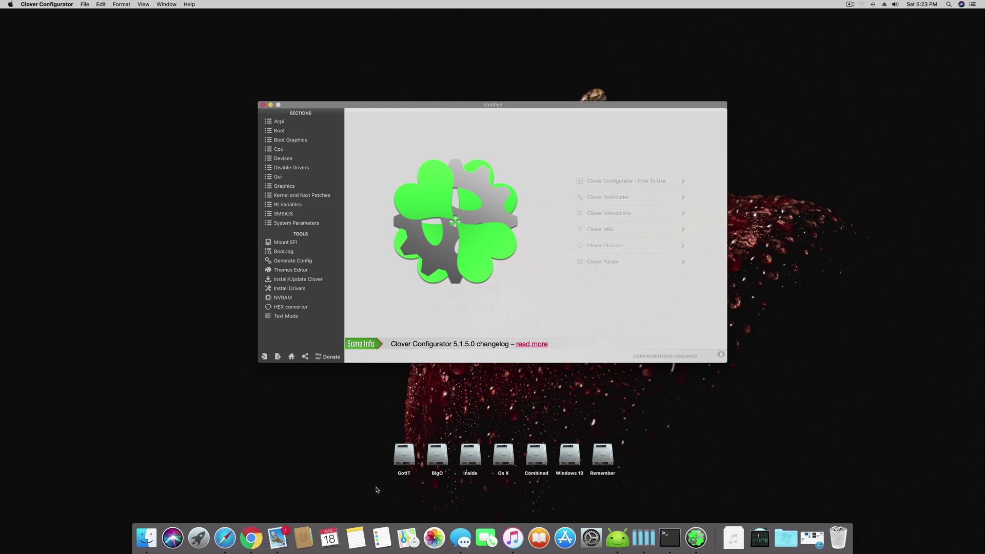
left_click(576, 540)
left_click_drag(837, 222, 586, 214)
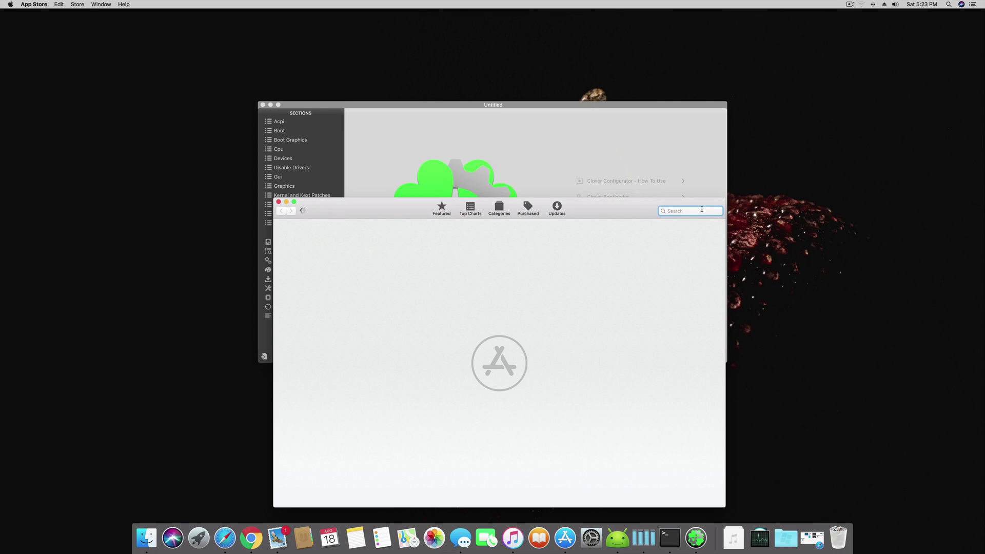
type("sierra")
key("Return")
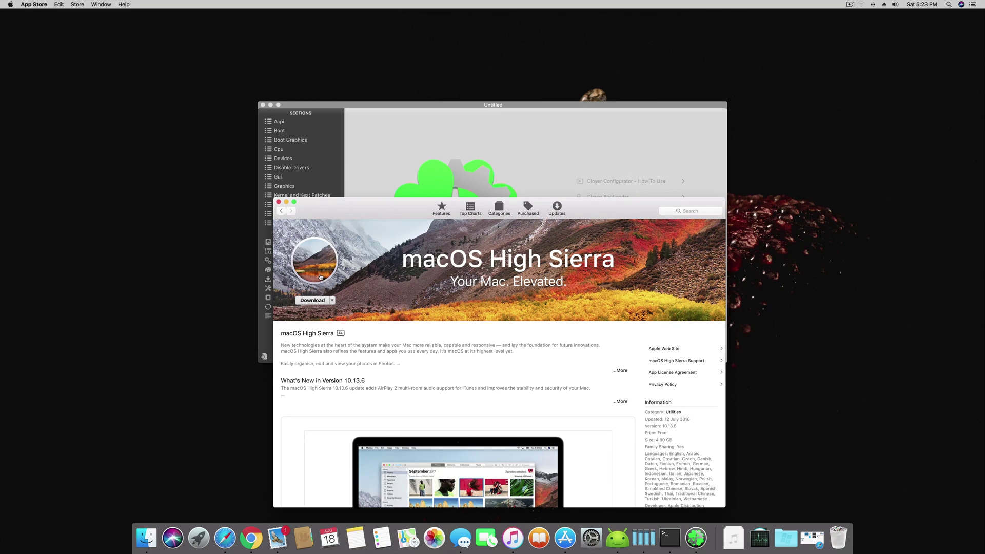
key("super+space")
type("clov")
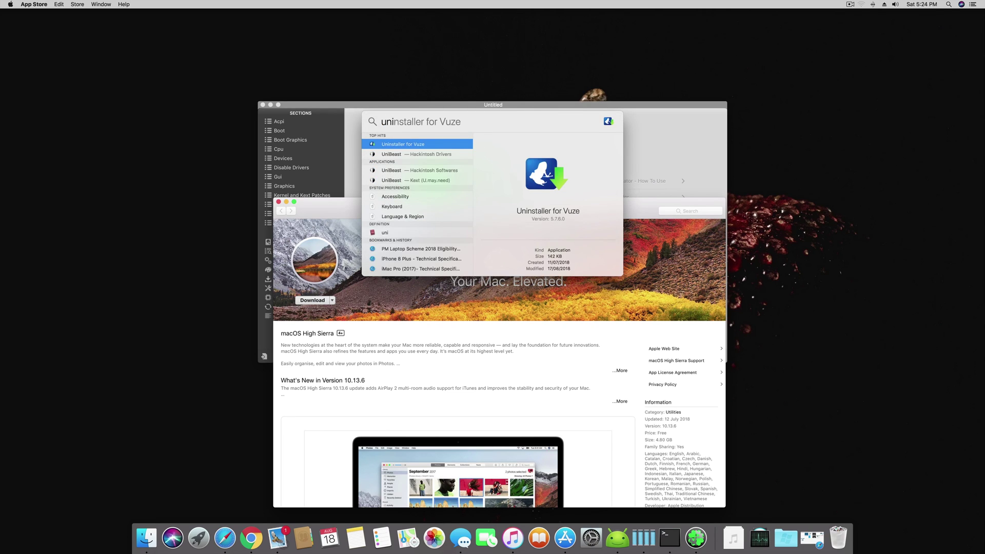
key("Down")
key("Down")
key("Up")
key("Down")
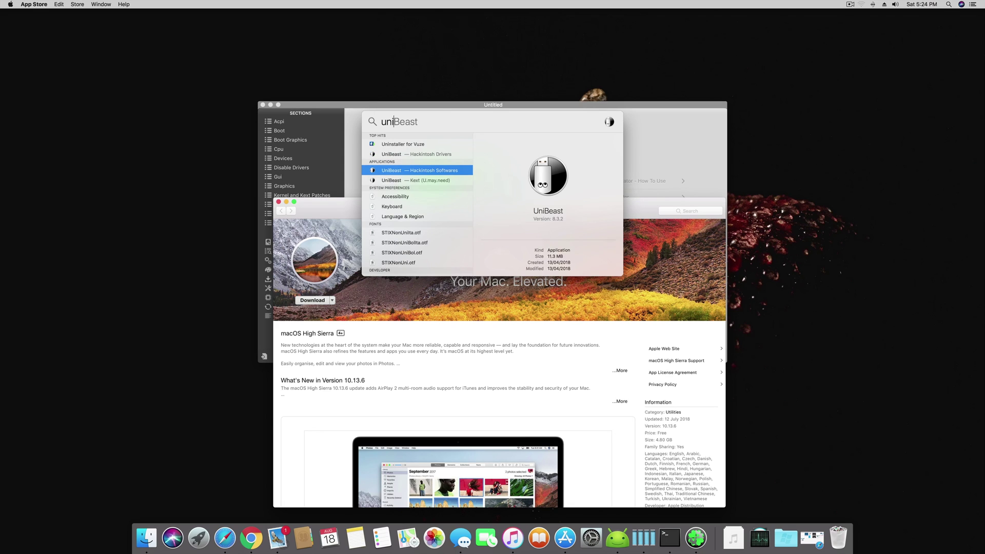
key("Return")
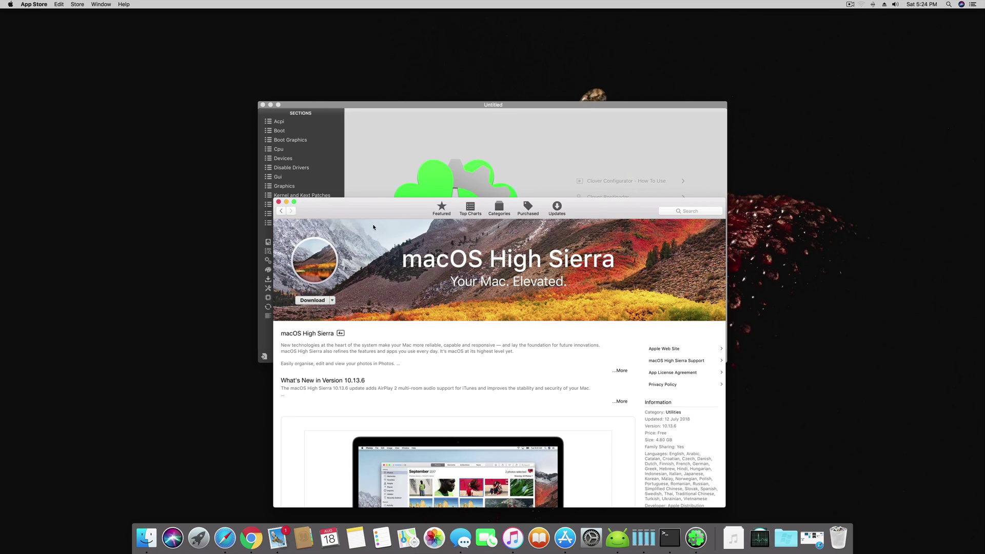
left_click_drag(394, 203, 491, 182)
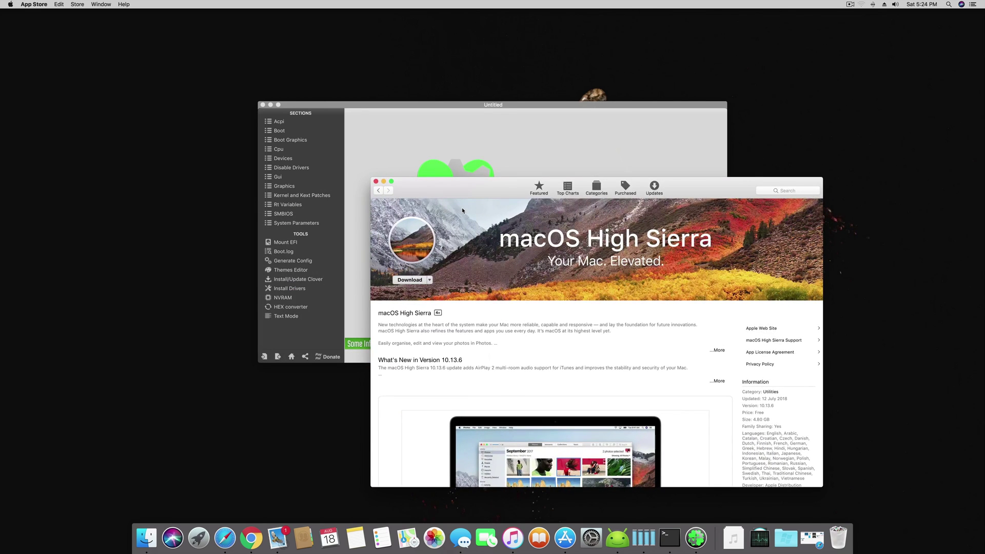
Close the App Store and mount the disk0s1 EFI partition, confirming with the password.
left_click(376, 182)
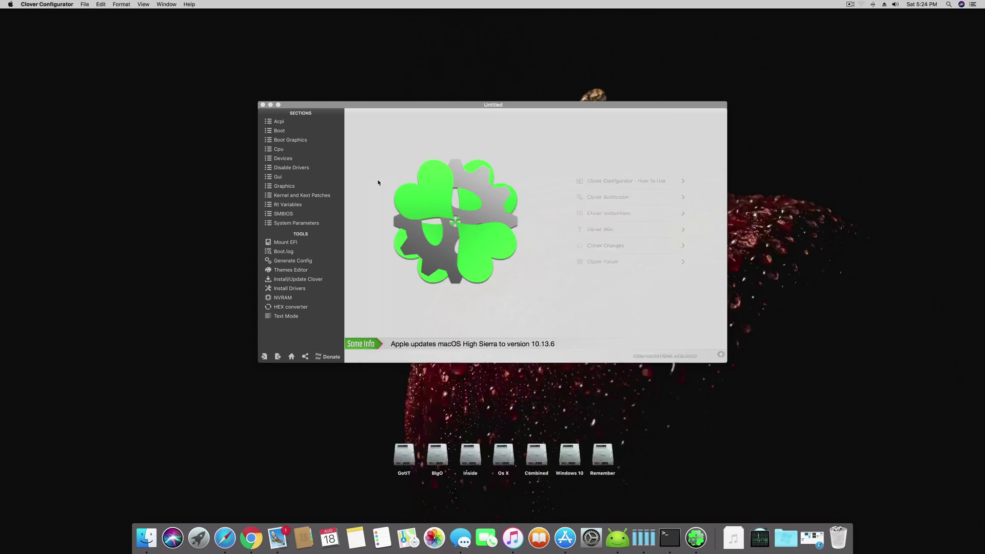
left_click(692, 274)
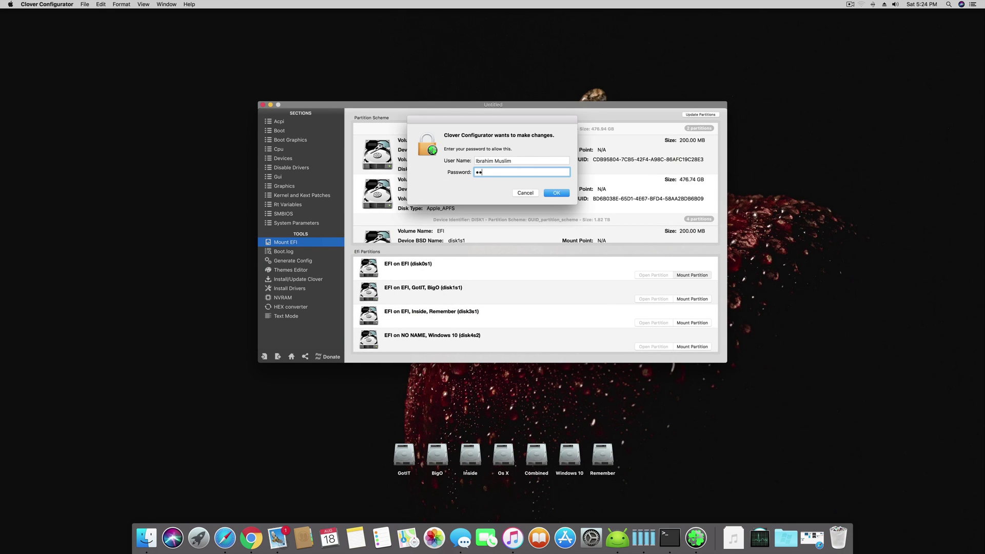
key("Return")
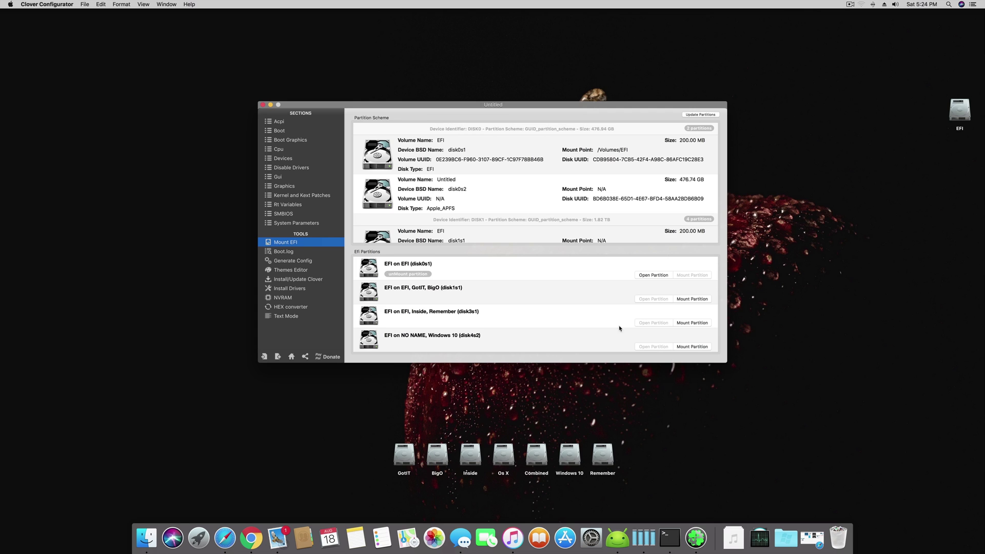
Open the EFI/CLOVER config.plist, review both ACPI Fixes pages, and go to Boot settings.
left_click(290, 356)
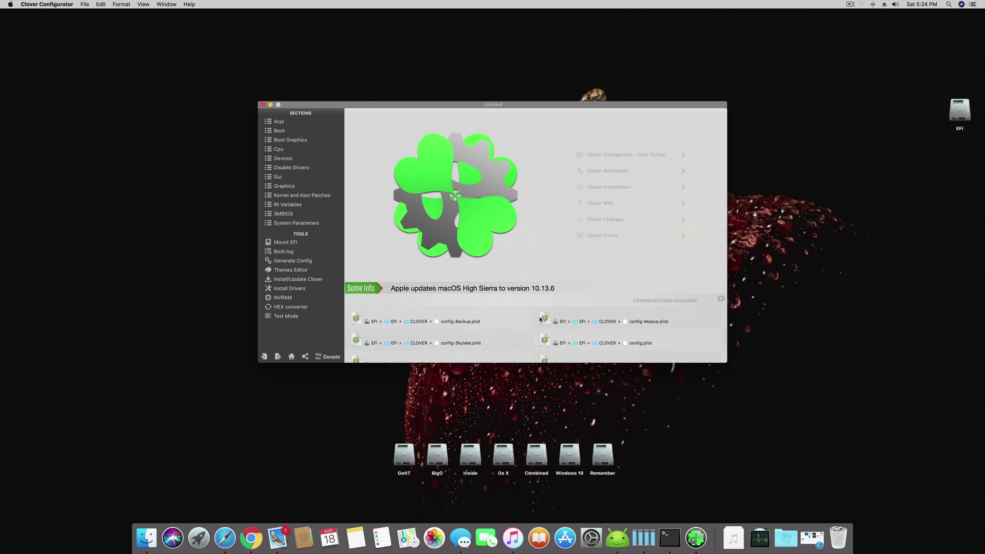
left_click(641, 333)
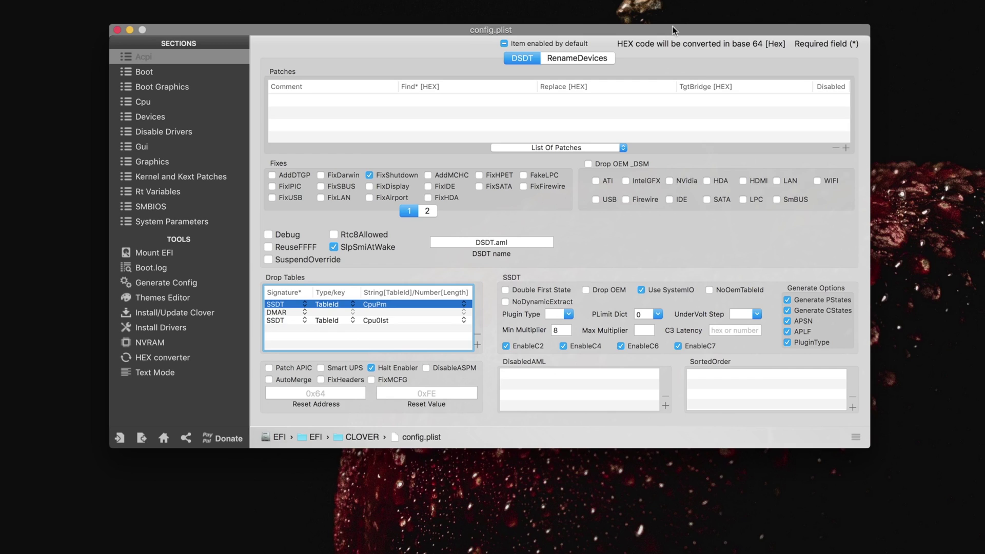
left_click_drag(672, 27, 681, 76)
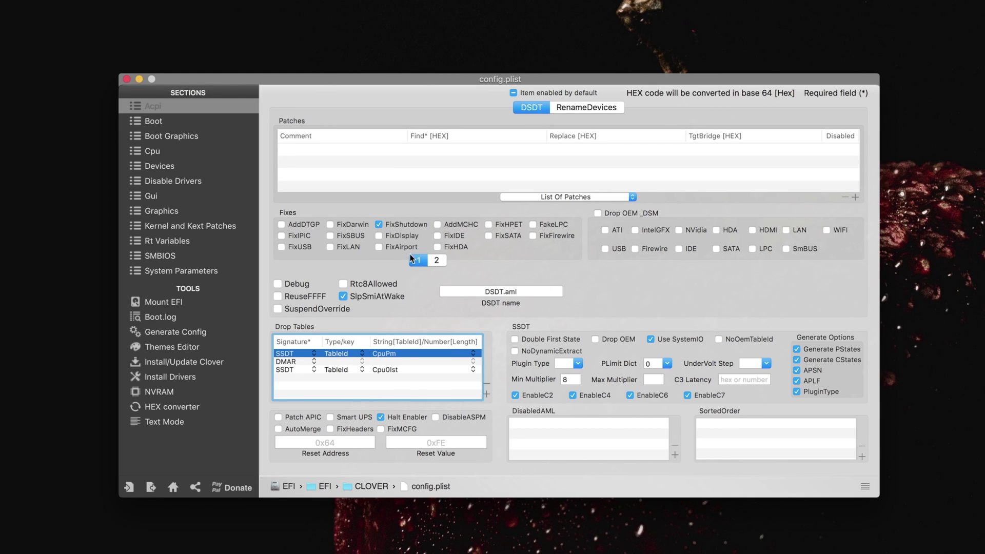
left_click(436, 260)
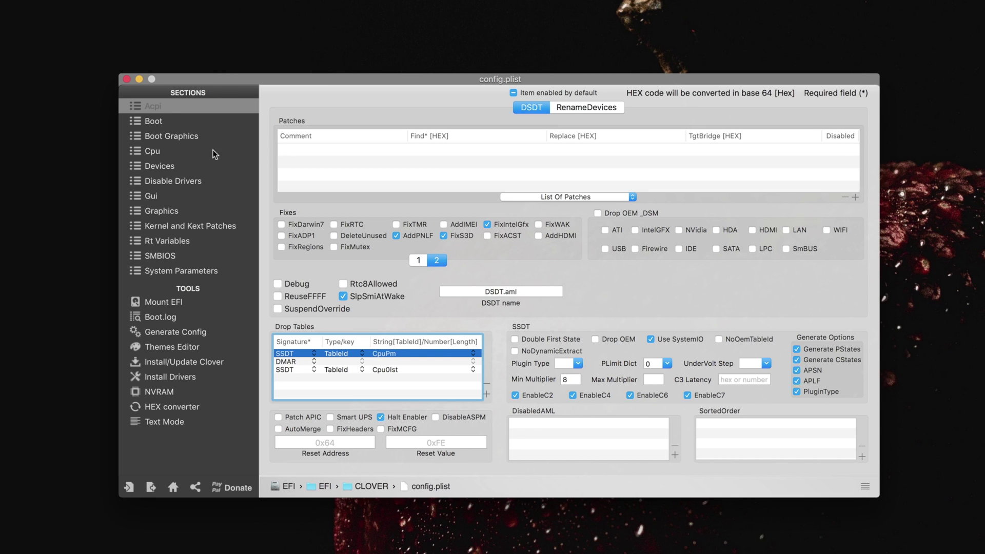
left_click(169, 122)
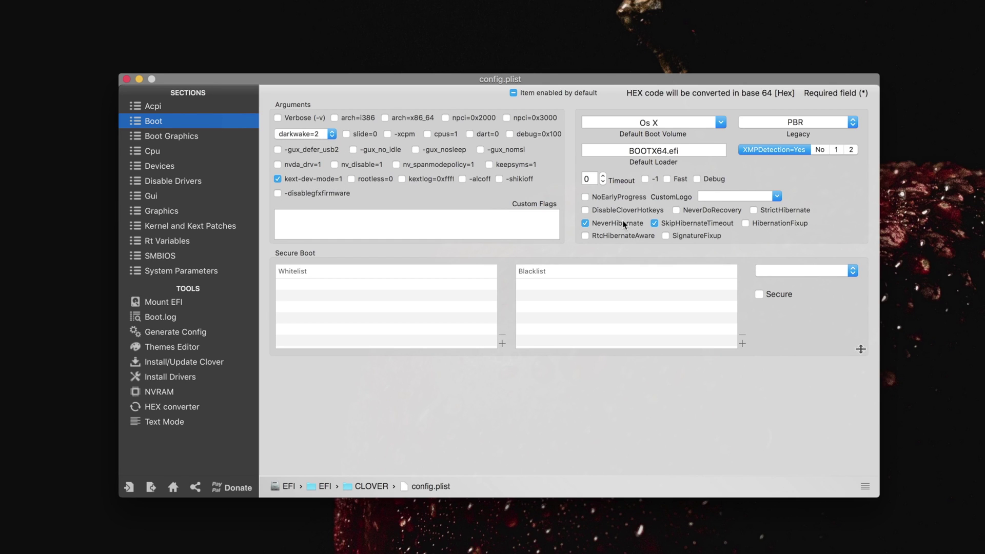
Select the BOOTX64.efi Default Loader value, then move to the Boot Graphics section.
left_click(684, 150)
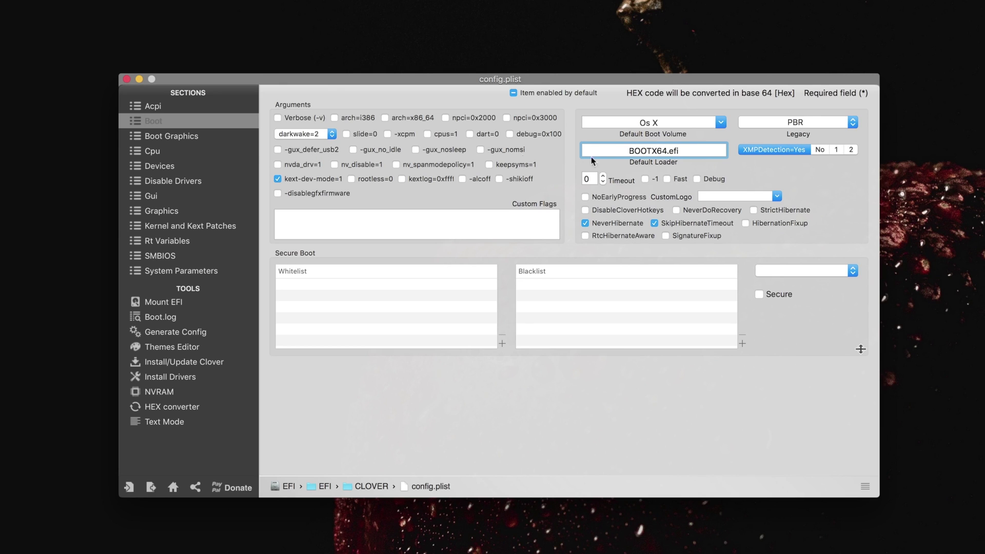
left_click(213, 138)
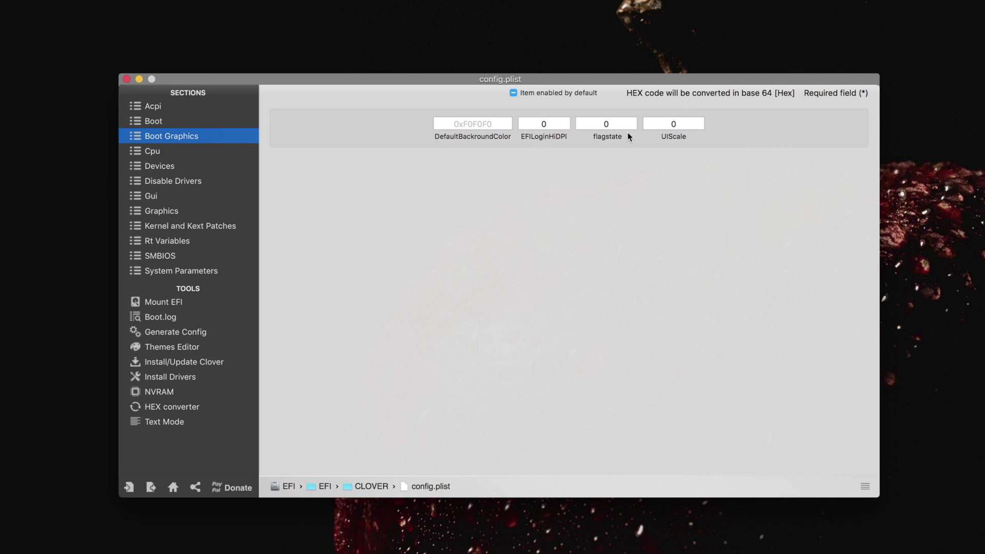
Step through the Cpu, Devices, Disable Drivers, Gui and Graphics panes of config.plist.
left_click(691, 124)
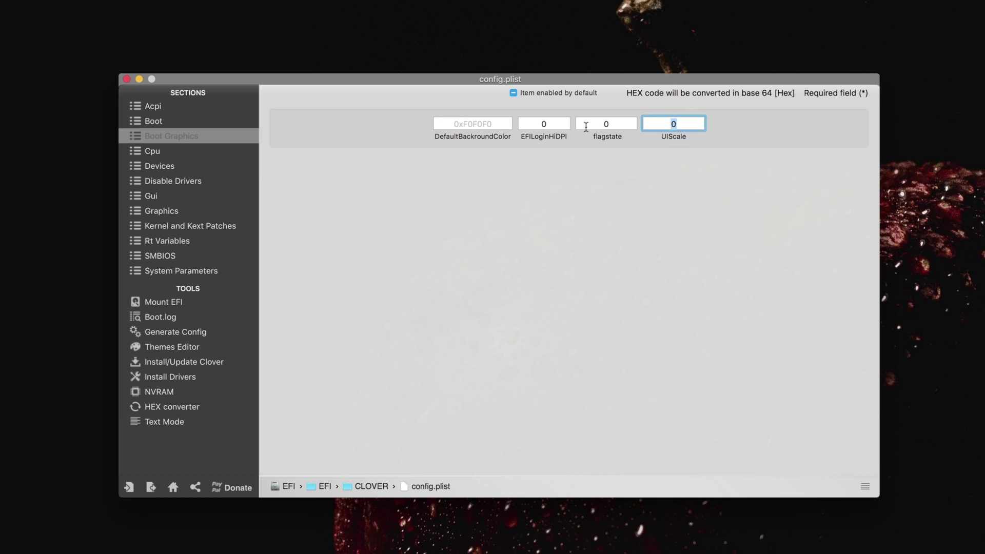
left_click(152, 154)
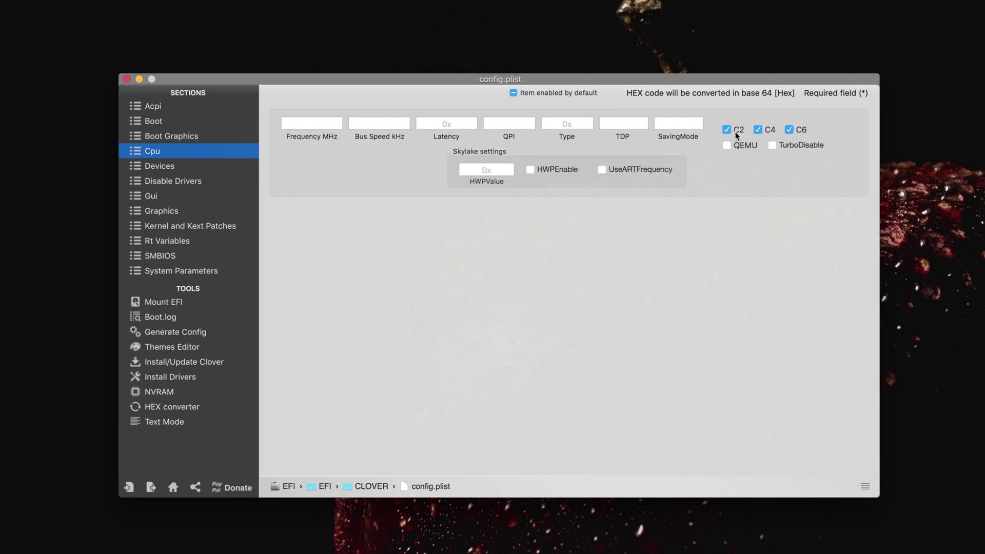
left_click(192, 171)
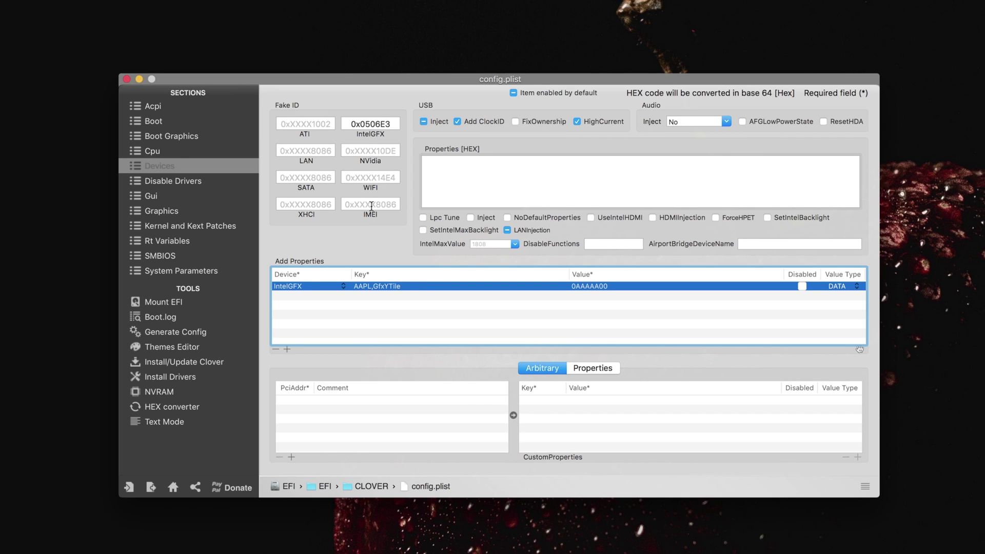
left_click(186, 182)
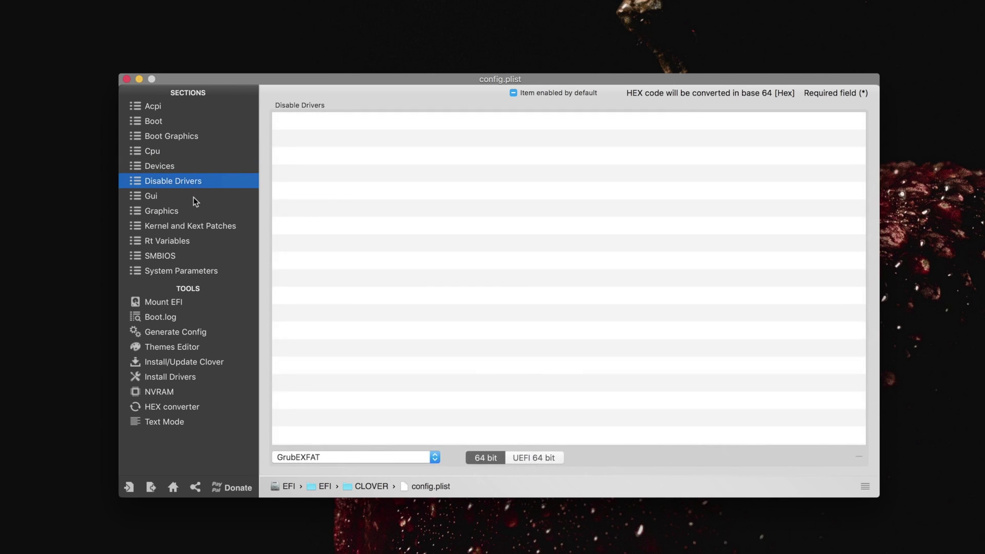
left_click(193, 198)
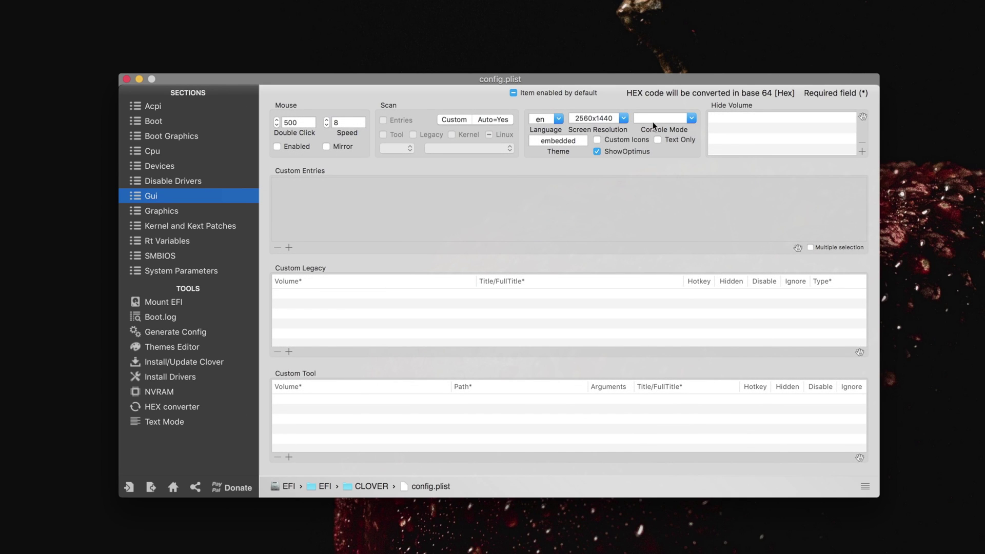
left_click(171, 214)
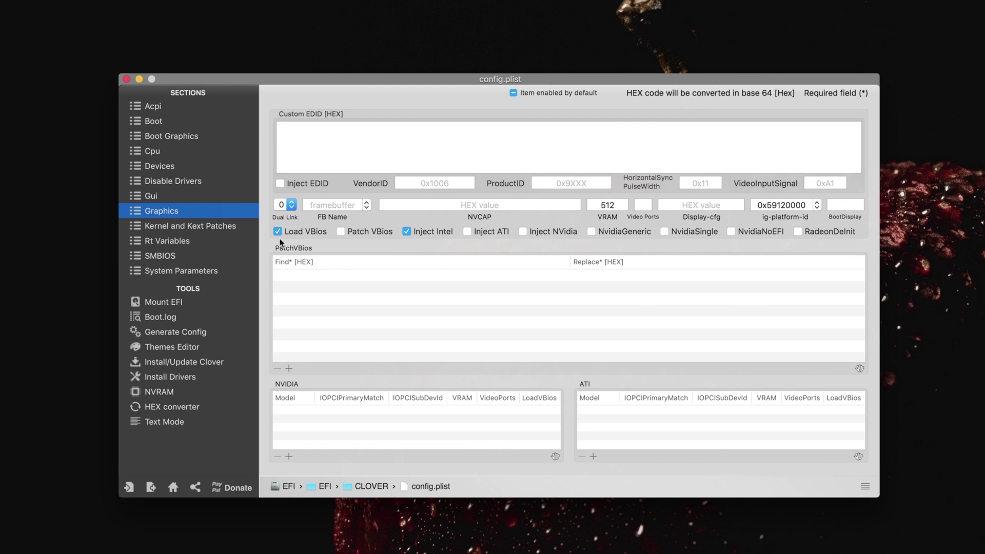
Inspect the ig-platform-id dropdown list and leave it at 0x59120000.
left_click(816, 208)
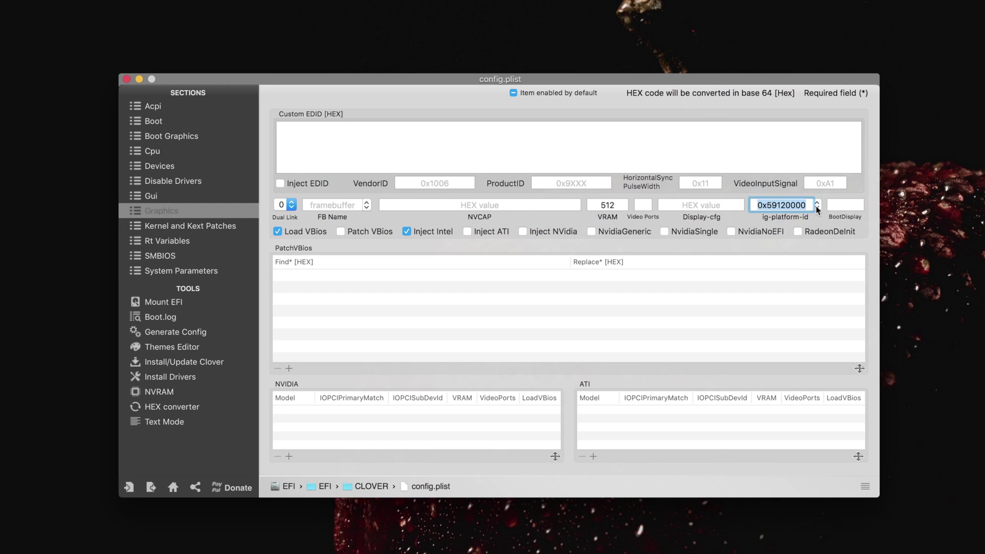
left_click(817, 206)
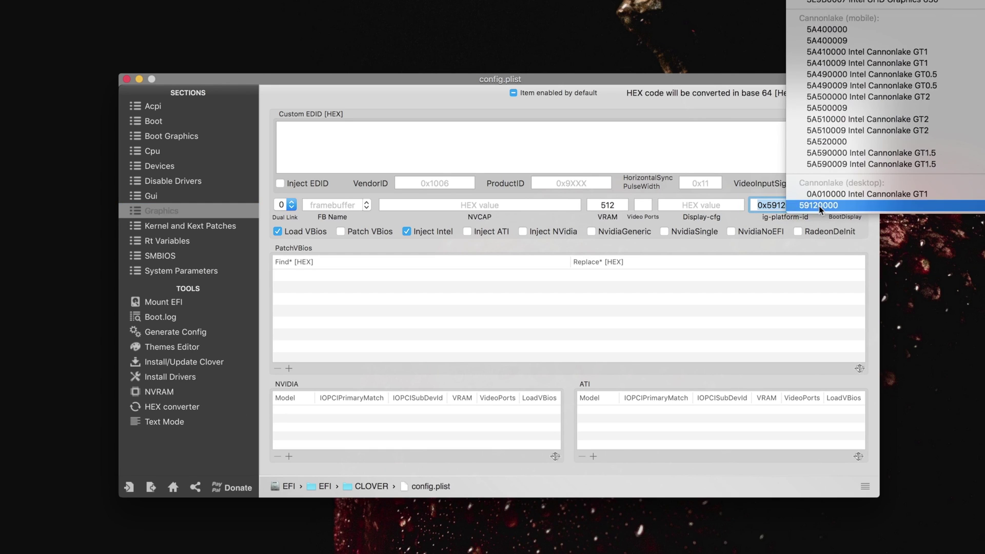
left_click(807, 242)
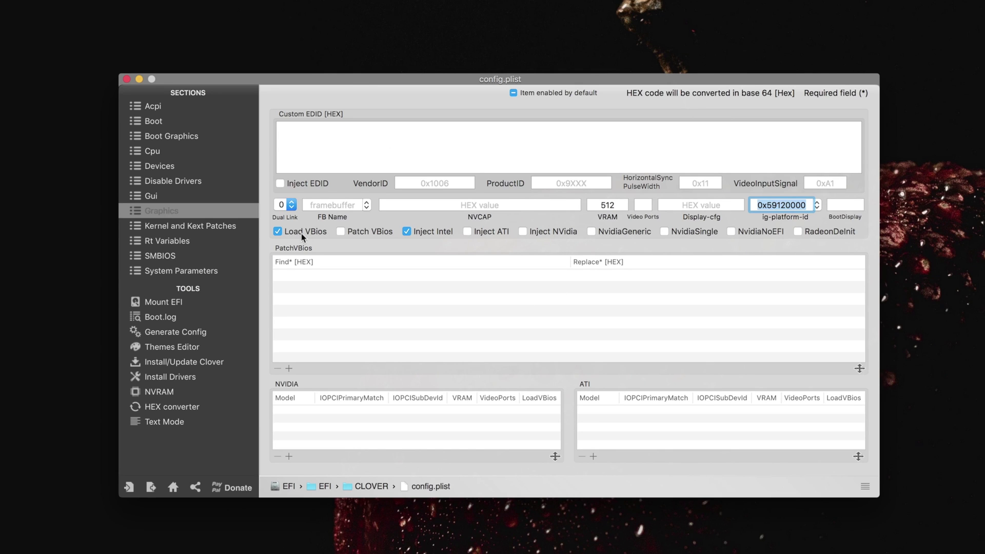
Widen the KextsToPatch Name column in Kernel and Kext Patches, then view System Parameters.
left_click(228, 226)
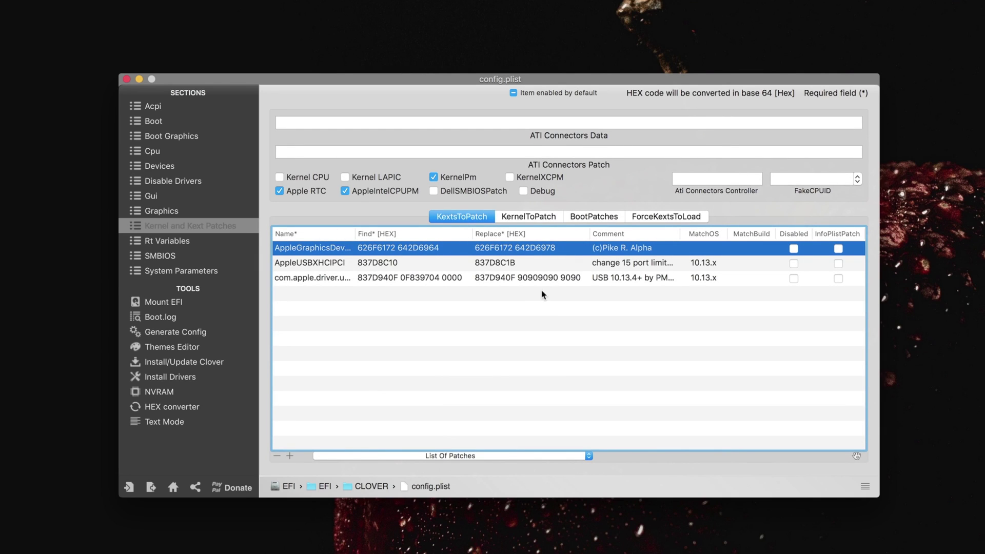
left_click_drag(354, 231, 505, 231)
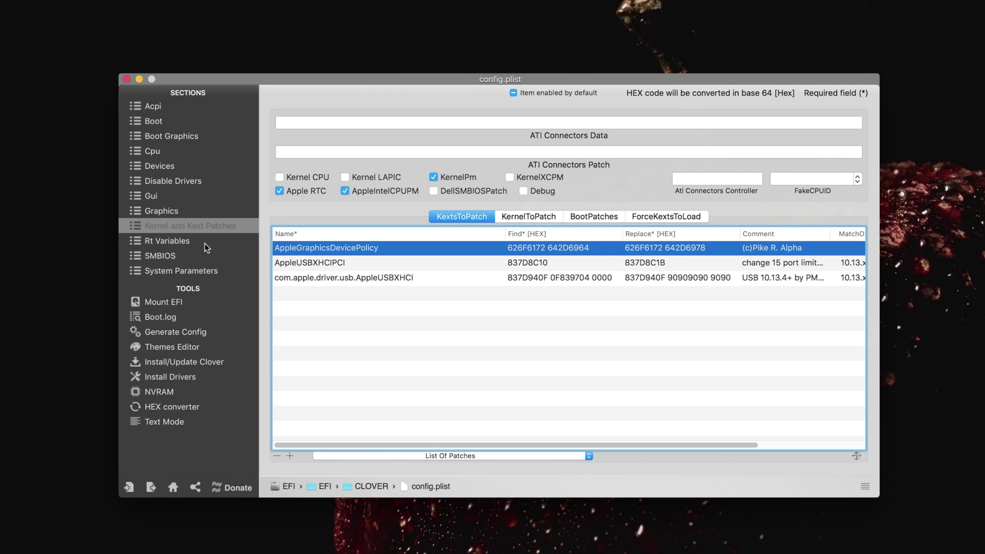
left_click(201, 268)
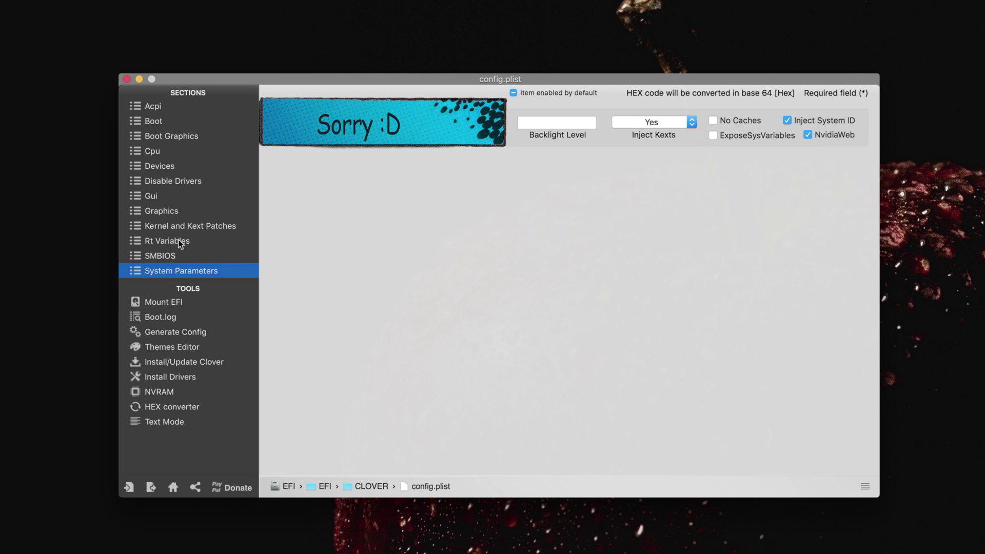
Check the SMBIOS, Rt Variables and Acpi settings, then close the config.plist window.
left_click(208, 255)
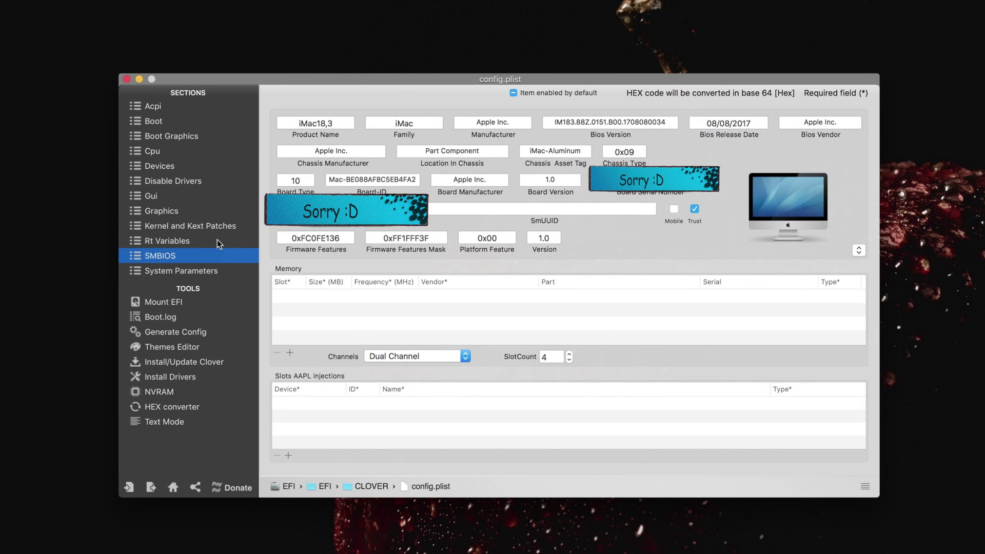
left_click(217, 240)
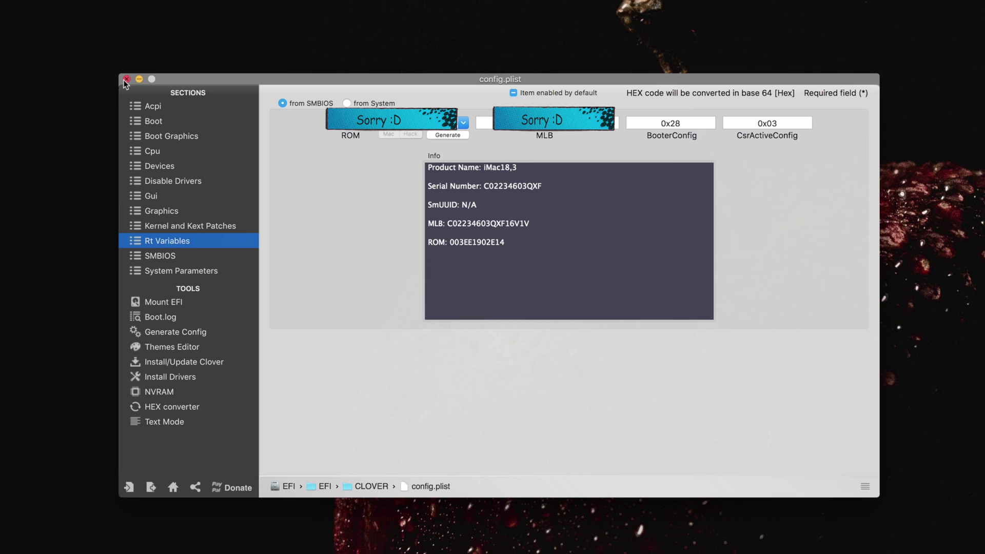
left_click(153, 106)
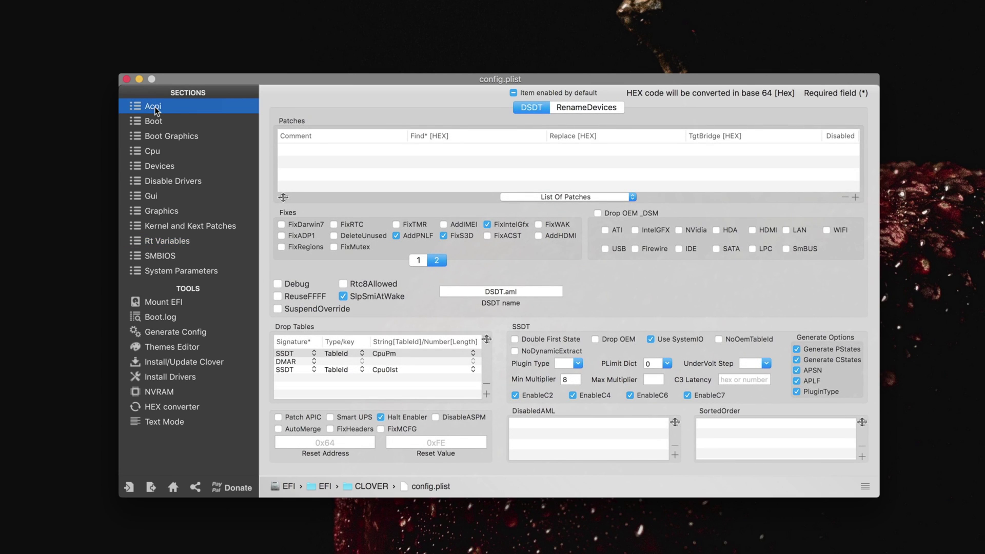
left_click(126, 79)
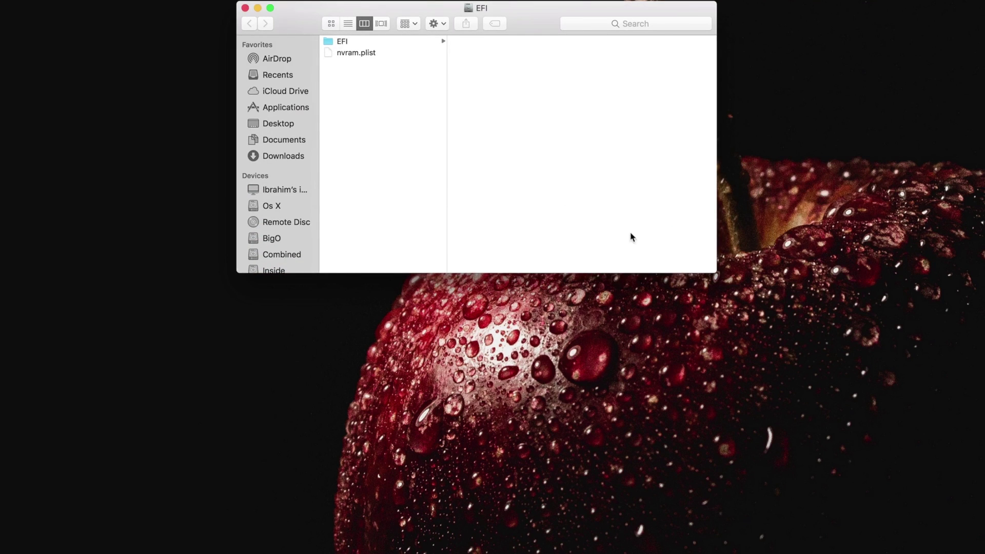
Browse into EFI > CLOVER > kexts, moving the Finder window lower and enlarging it.
left_click(385, 42)
left_click(506, 64)
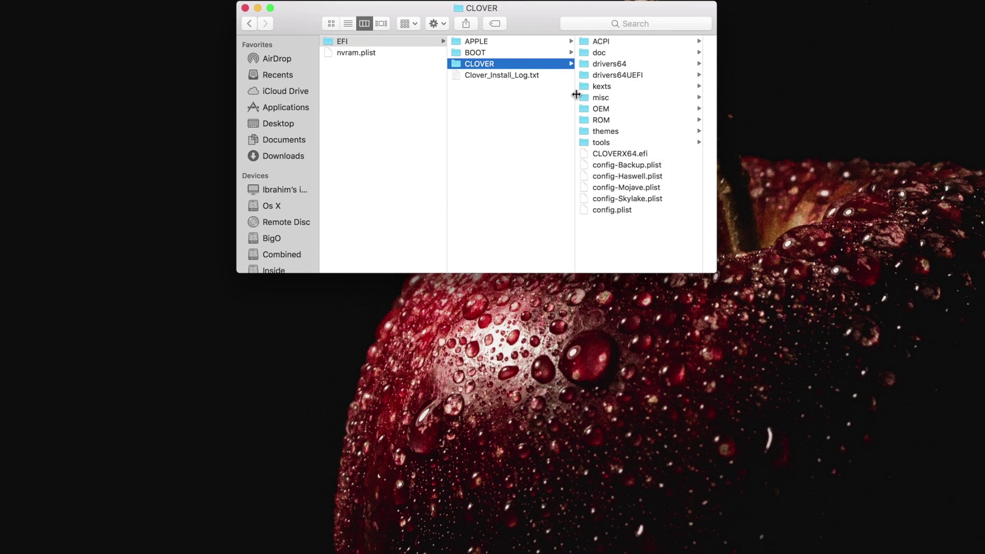
left_click(620, 86)
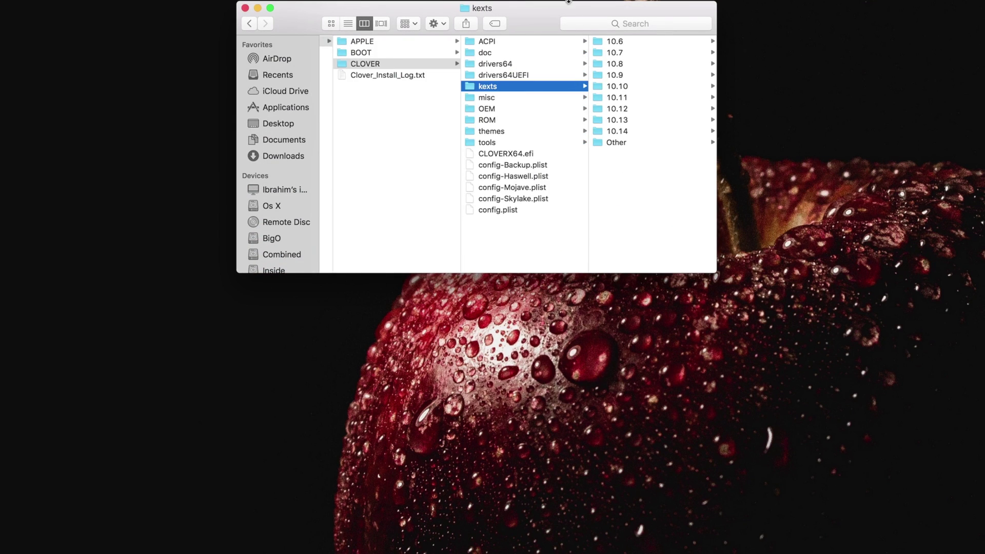
left_click_drag(580, 15, 424, 134)
left_click_drag(558, 394, 695, 482)
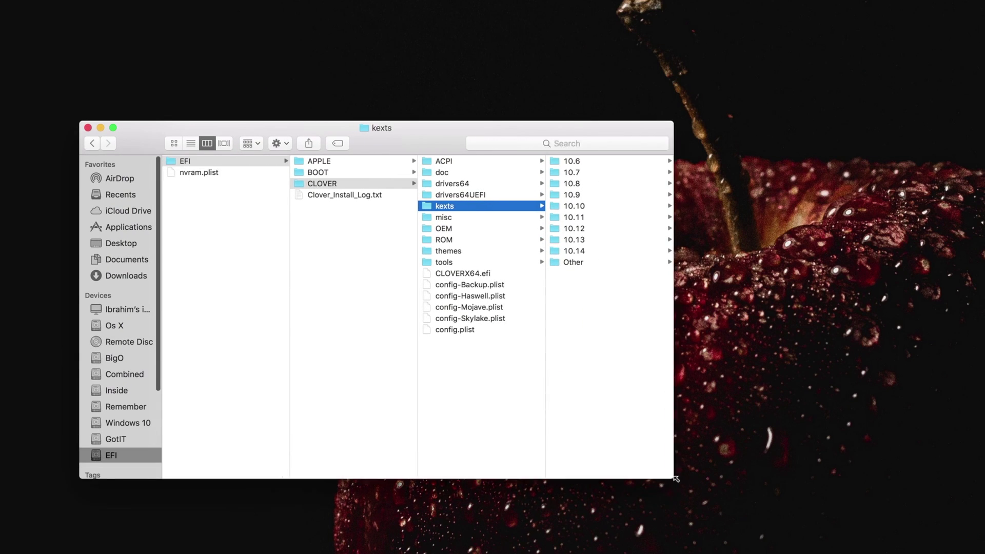
List the kexts in the 10.13 and Other folders, widening the window to fit all columns.
left_click(598, 239)
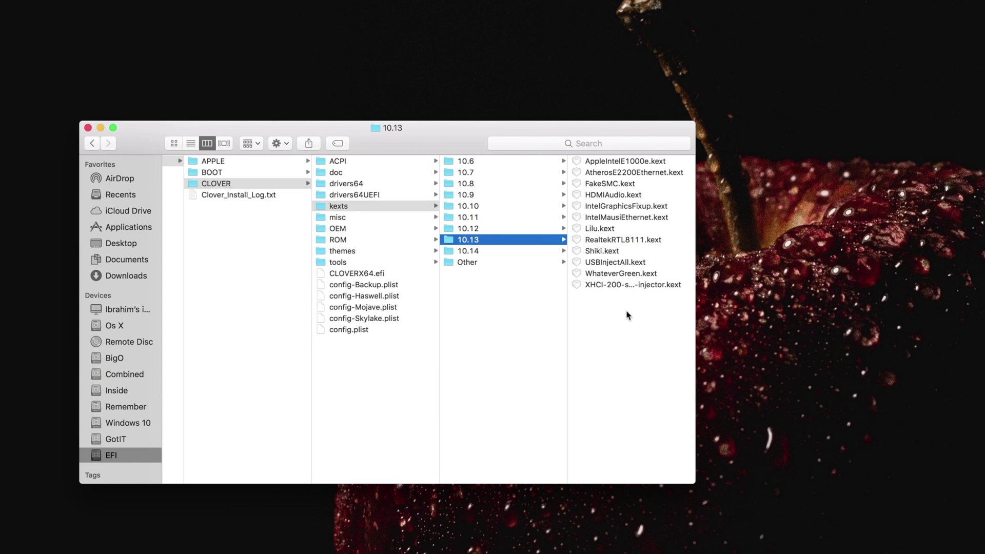
left_click_drag(696, 290, 869, 312)
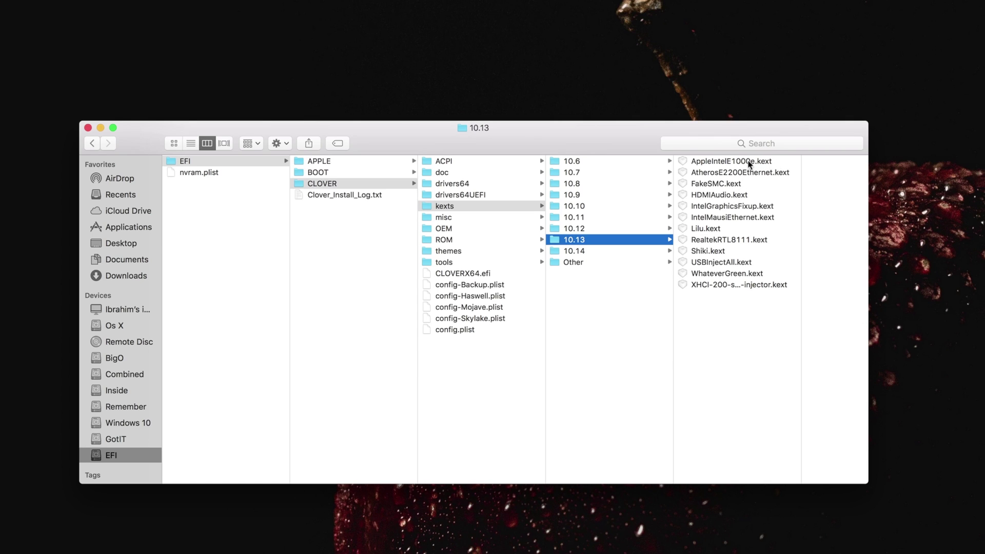
left_click(623, 262)
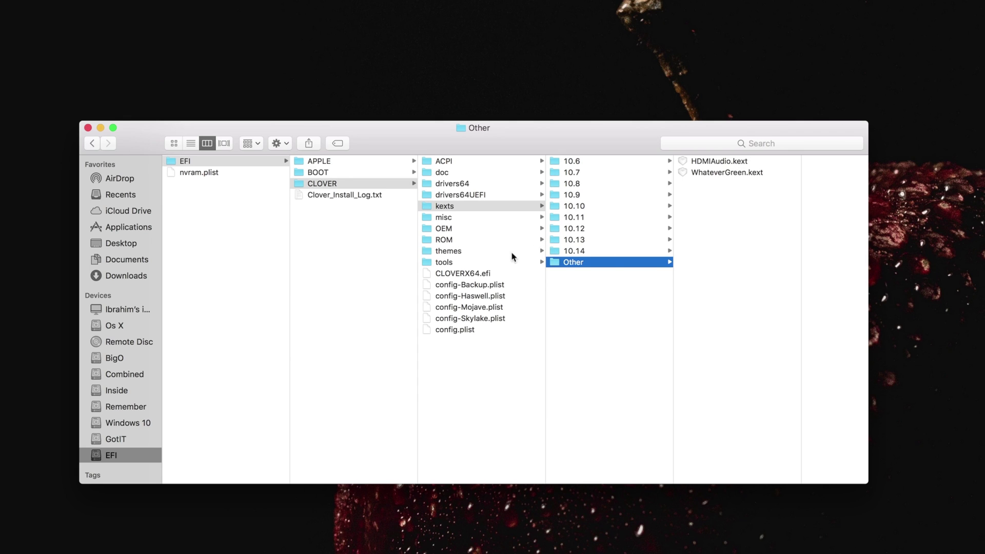
Look through drivers64UEFI, themes and tools, then return to the EFI volume's top level.
left_click(492, 193)
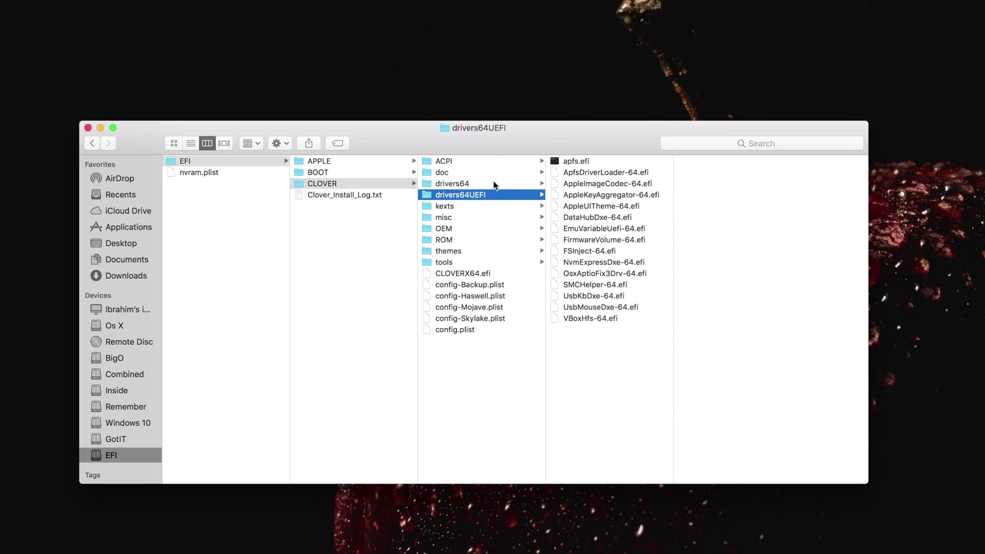
left_click(478, 253)
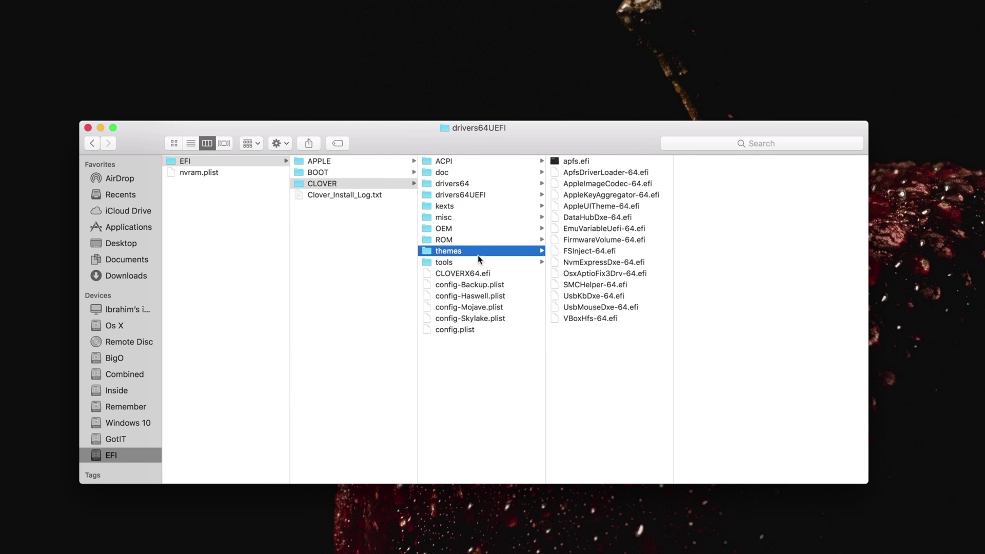
left_click(482, 264)
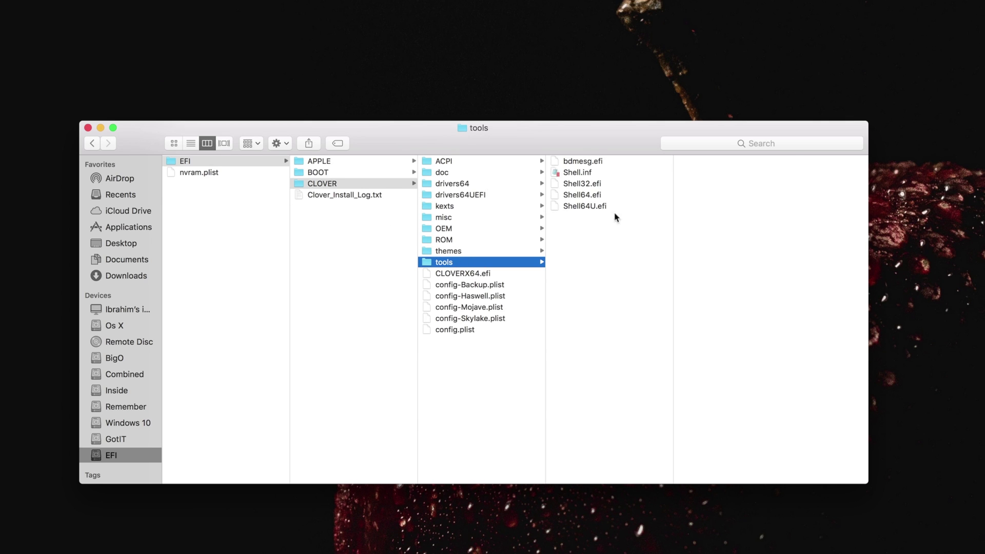
left_click(164, 222)
left_click(205, 221)
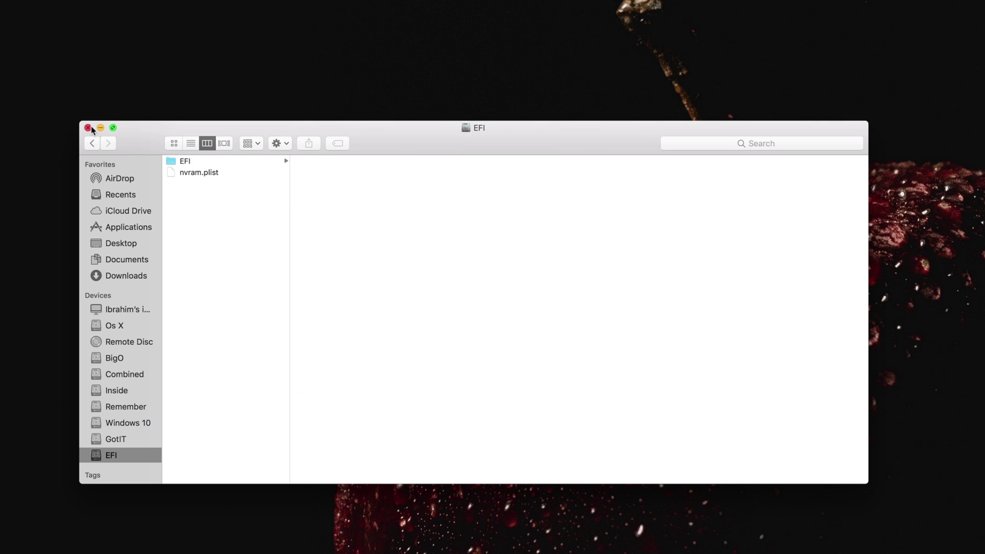